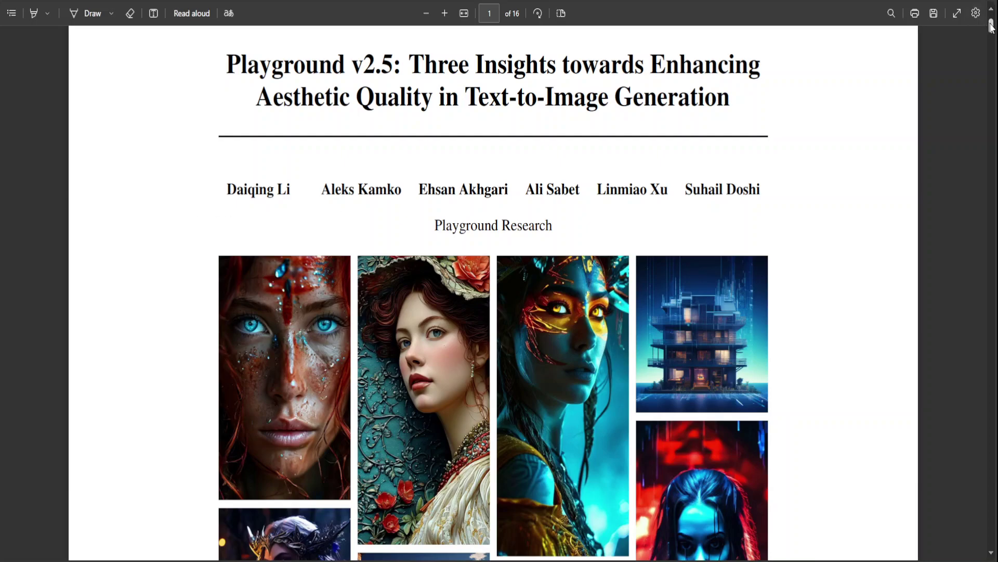
Scroll the Playground v2.5 paper PDF down to its image grid.
mouse_move(991, 26)
mouse_down()
mouse_move(993, 67)
mouse_move(992, 20)
mouse_up()
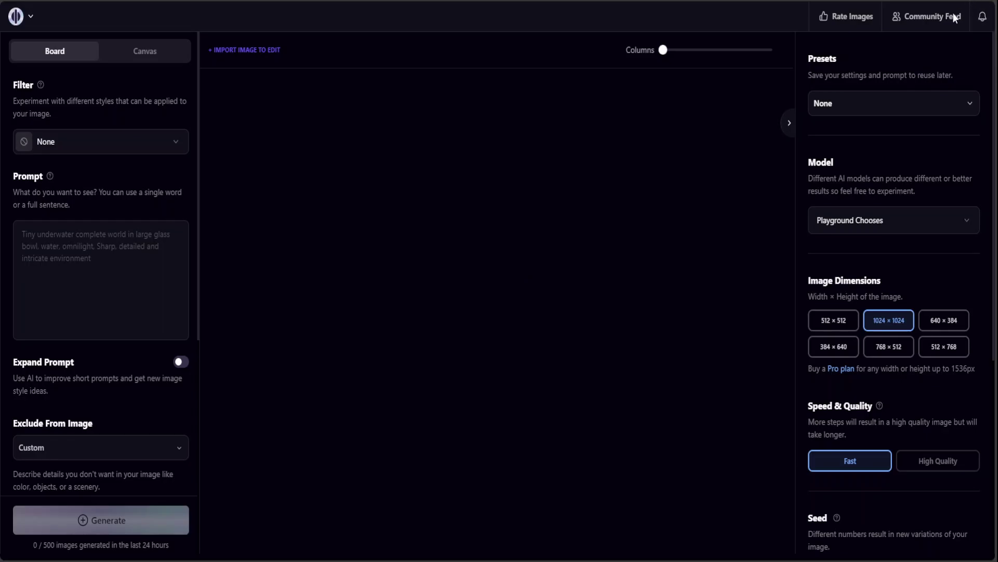
Zoom the browser in with Ctrl+Plus so the board settings are easier to read.
key(ctrl+plus)
key(ctrl+plus)
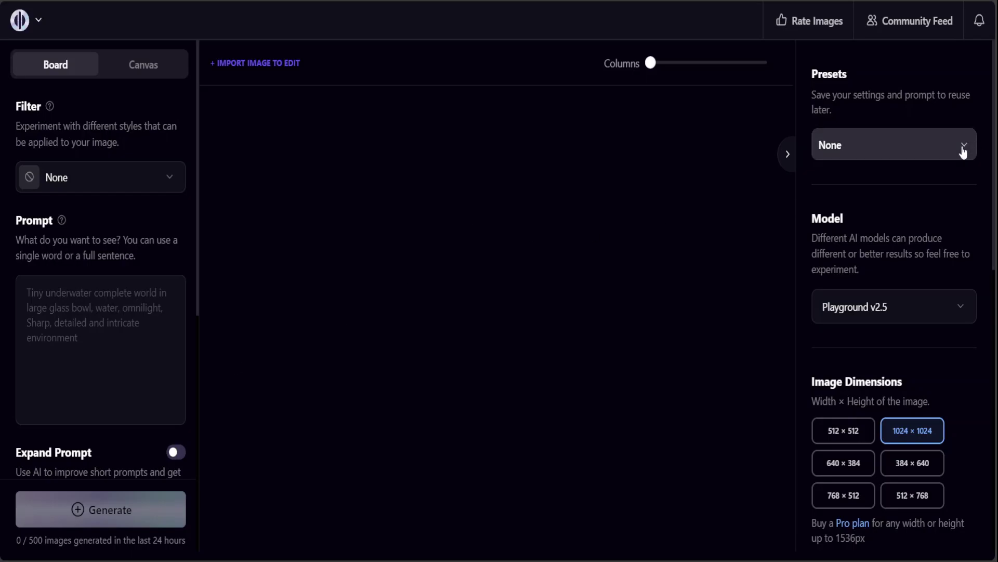
Review the presets without choosing one, and set image dimensions to 512 × 512.
click(928, 151)
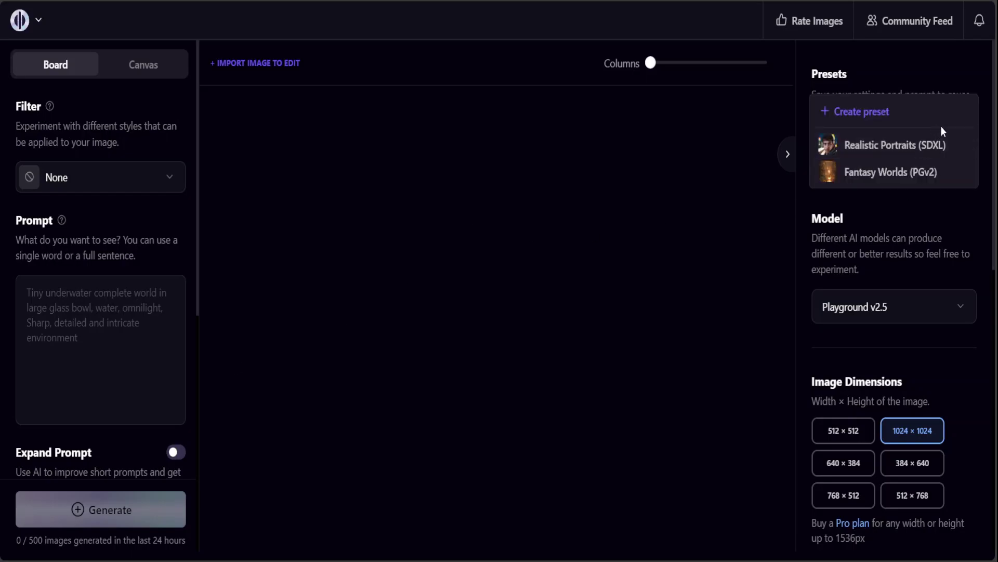
click(746, 191)
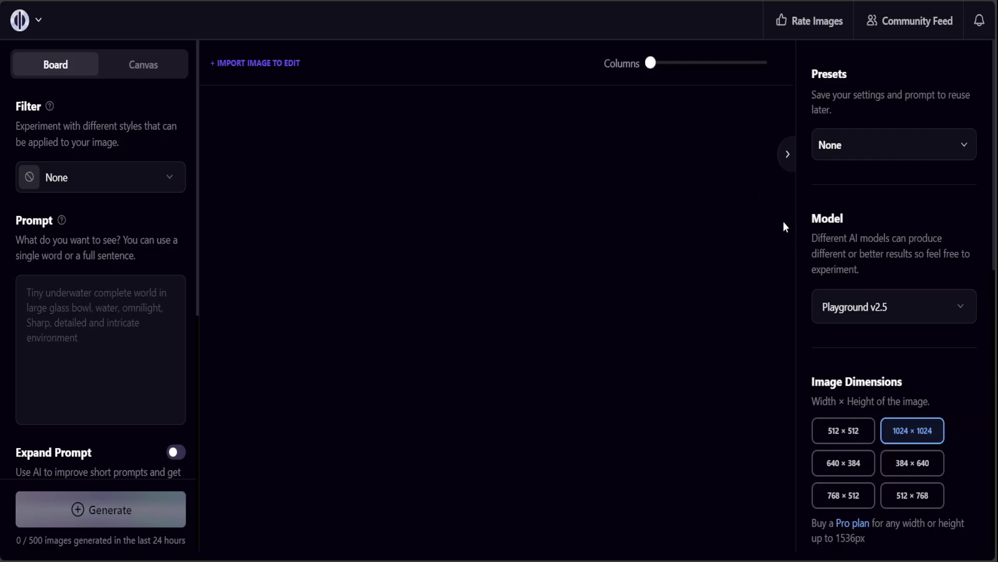
scroll(931, 222, down, 2)
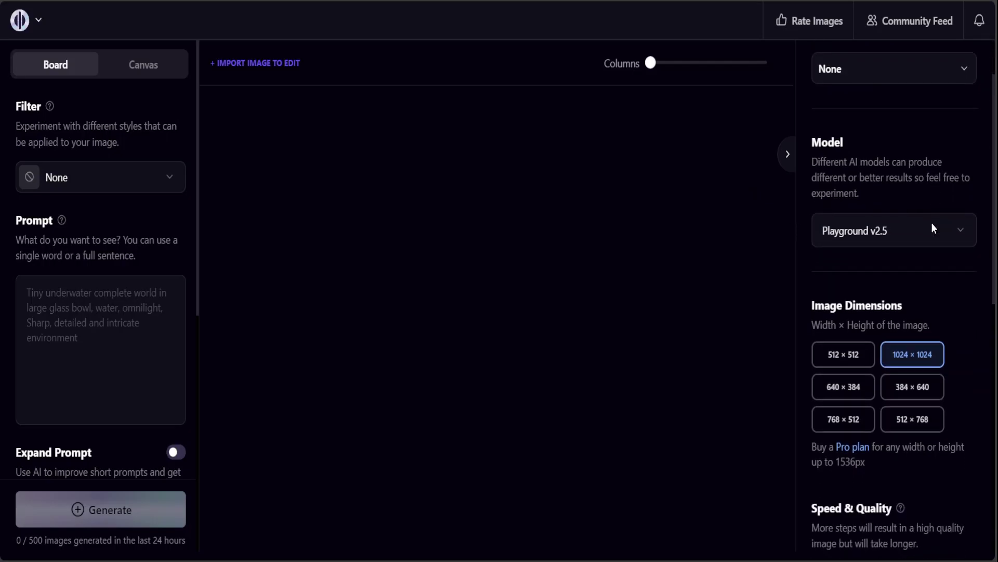
scroll(932, 223, down, 4)
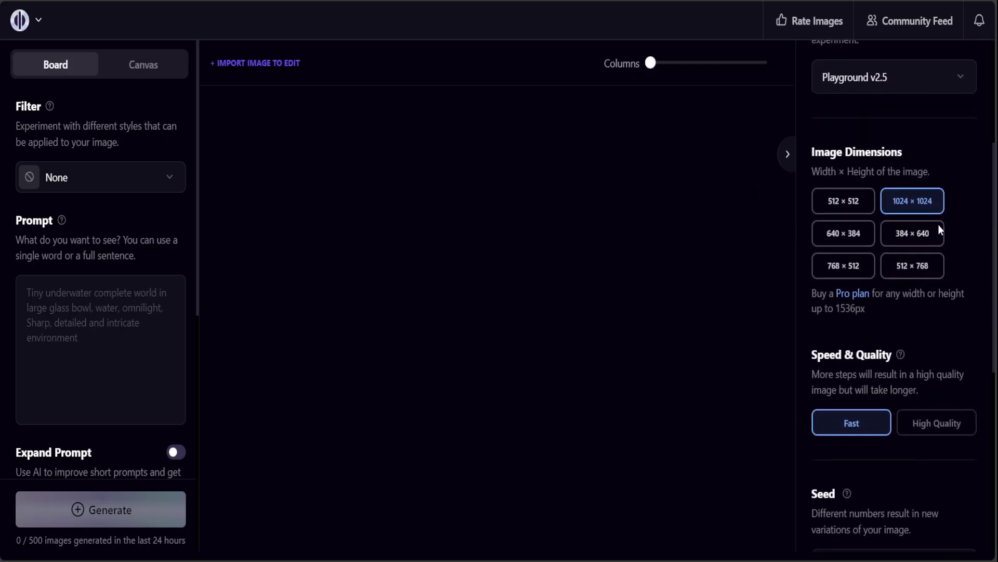
click(821, 207)
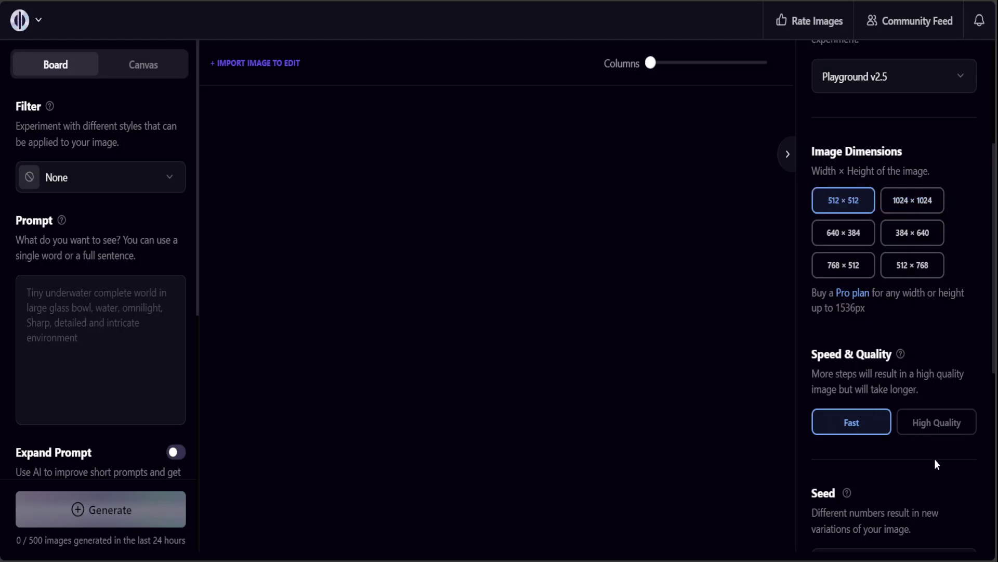
scroll(960, 441, down, 6)
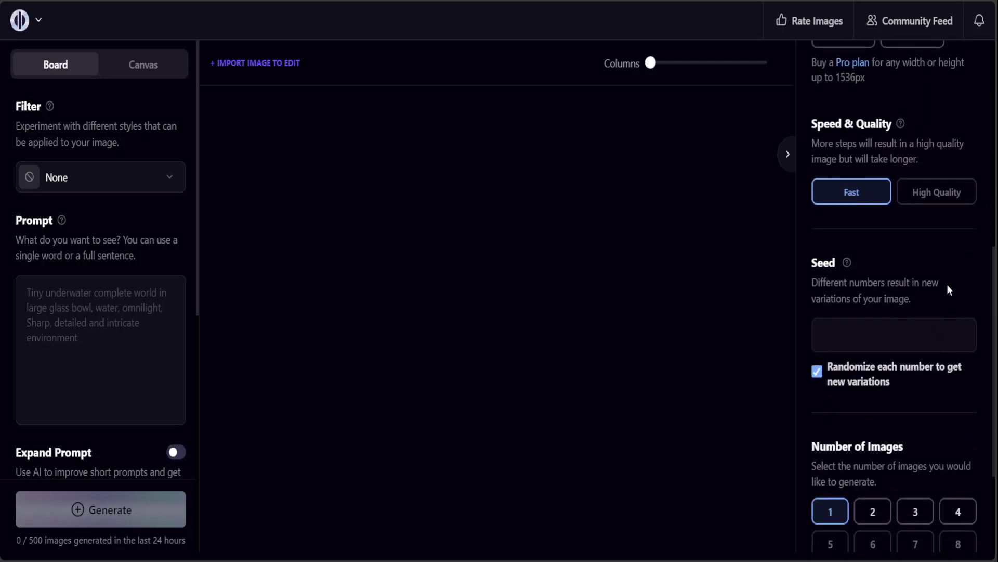
scroll(950, 436, down, 4)
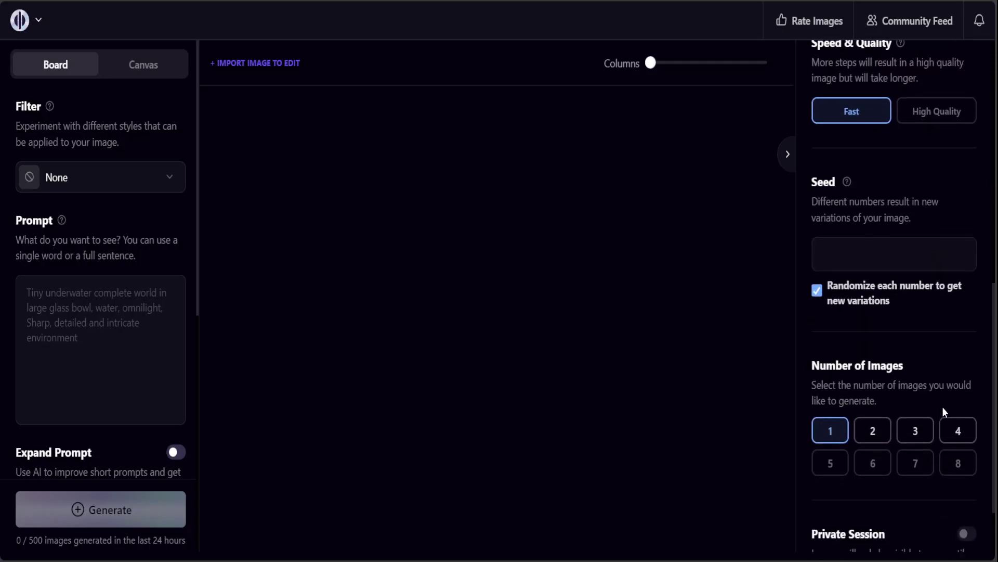
scroll(882, 444, down, 1)
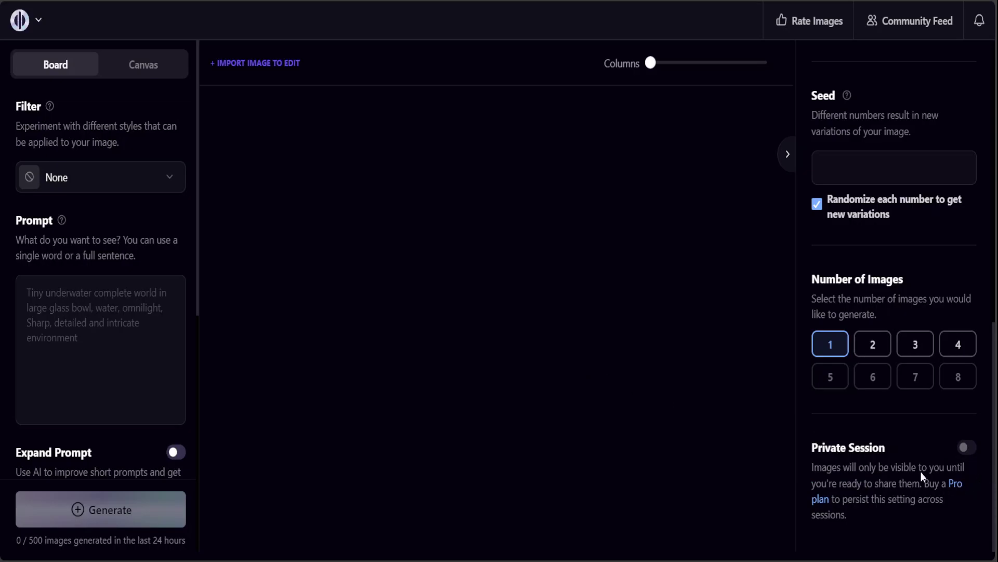
scroll(885, 410, up, 1)
scroll(881, 413, up, 1)
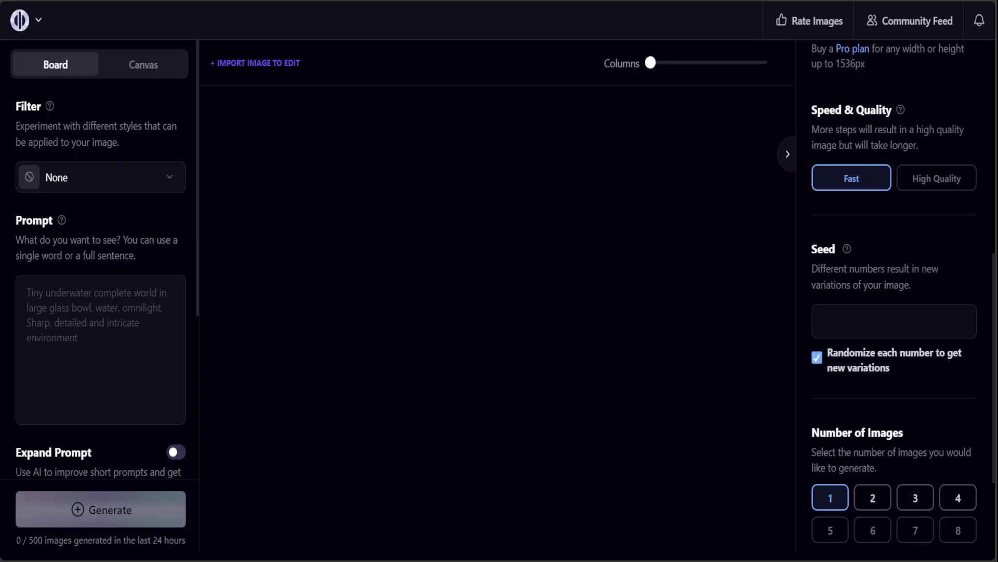
Paste the sensuous moonlit flamenco dancer description into the Prompt box and review the panel.
click(108, 299)
text(A Sensuous Flamenco Dancer Under Moonlight: Intimate portrait of a flamenco dancer, mid-performance, passionate expression, flowing red dress with ruffles, traditional Spanish fan, moonlit night, Andalusian courtyard, warm ambient lighting, soft focus on the background to highlight the subject, sensual, captivating presence, Canon EOS R5, RF 85mm F1.2L USM lens, vibrant colors, dynamic movement captured, romantic, atmospheric.)
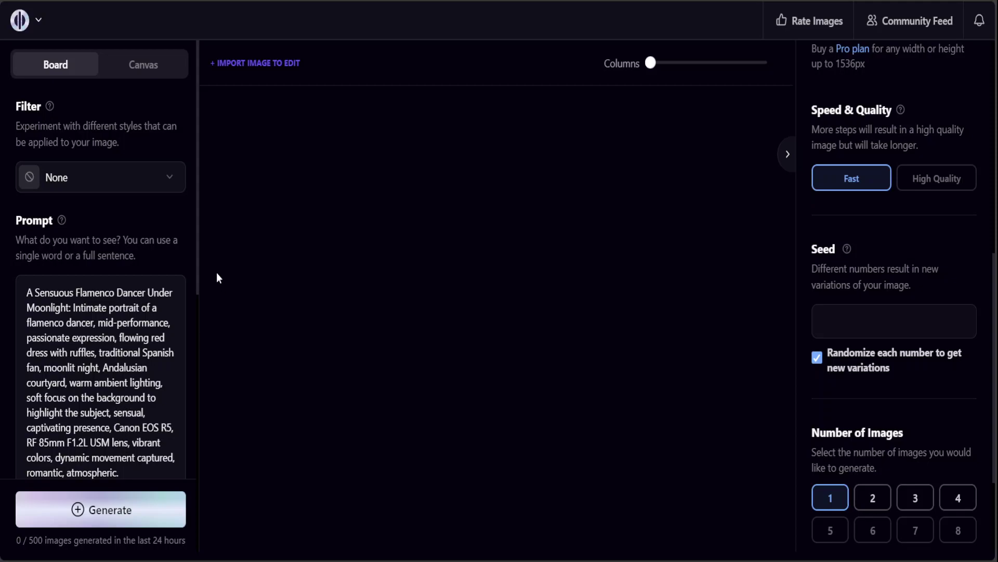
drag(198, 260, 198, 461)
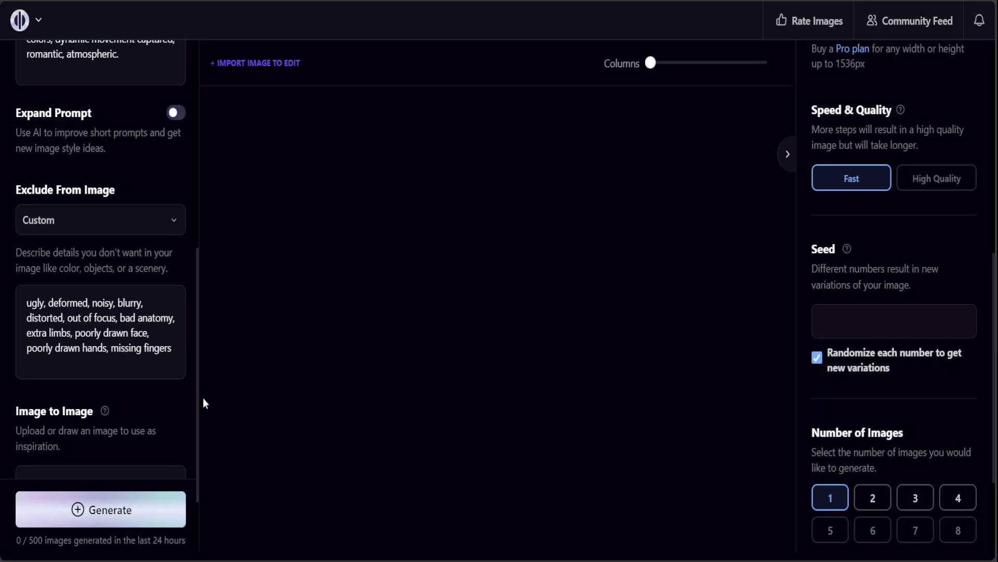
drag(198, 408, 185, 476)
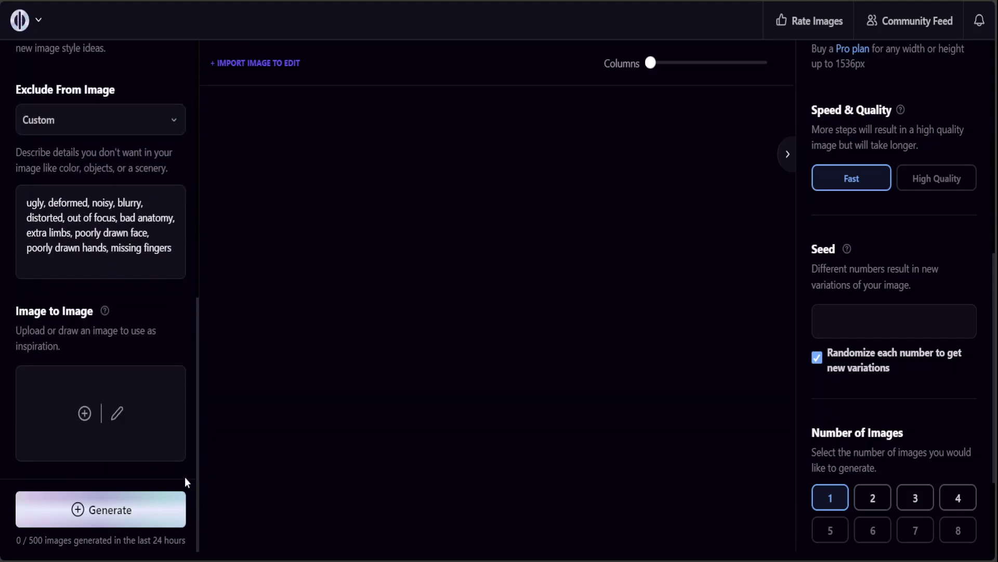
Generate the flamenco dancer image, then choose Inpaint from its Actions menu.
click(107, 507)
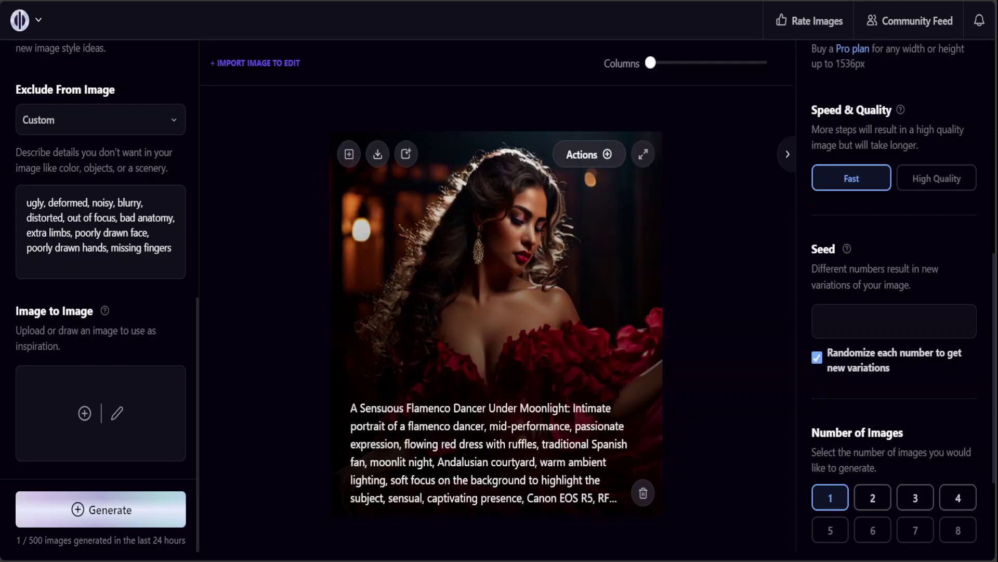
click(607, 155)
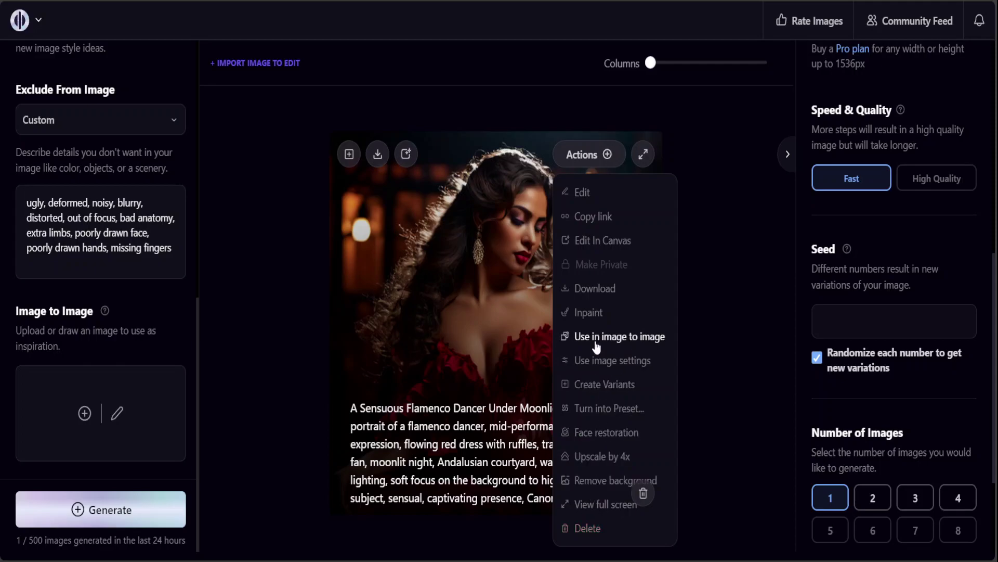
click(593, 313)
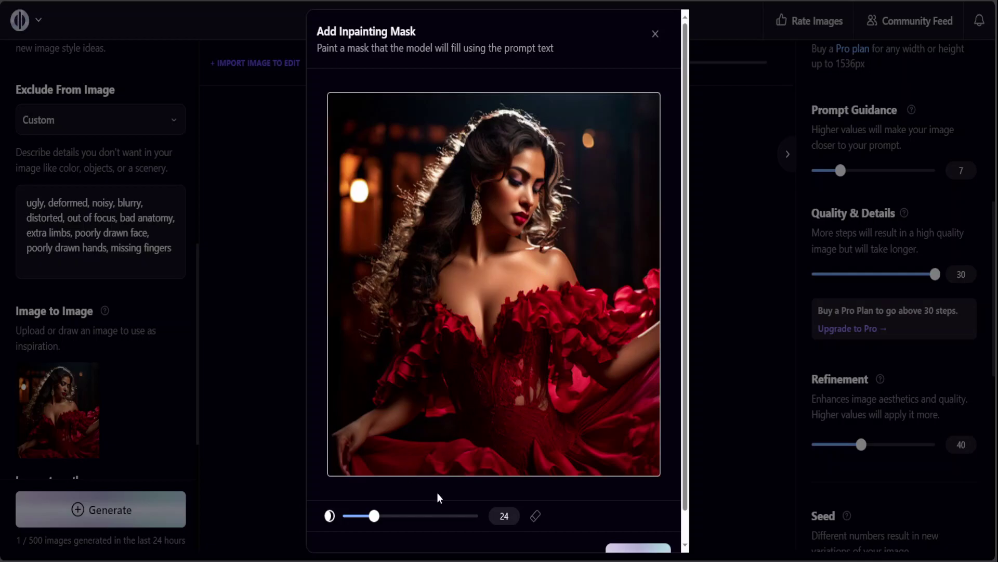
Paint a size-42 inpainting mask over the dancer's ear and earring, then click Done.
drag(374, 516, 400, 520)
drag(475, 199, 474, 208)
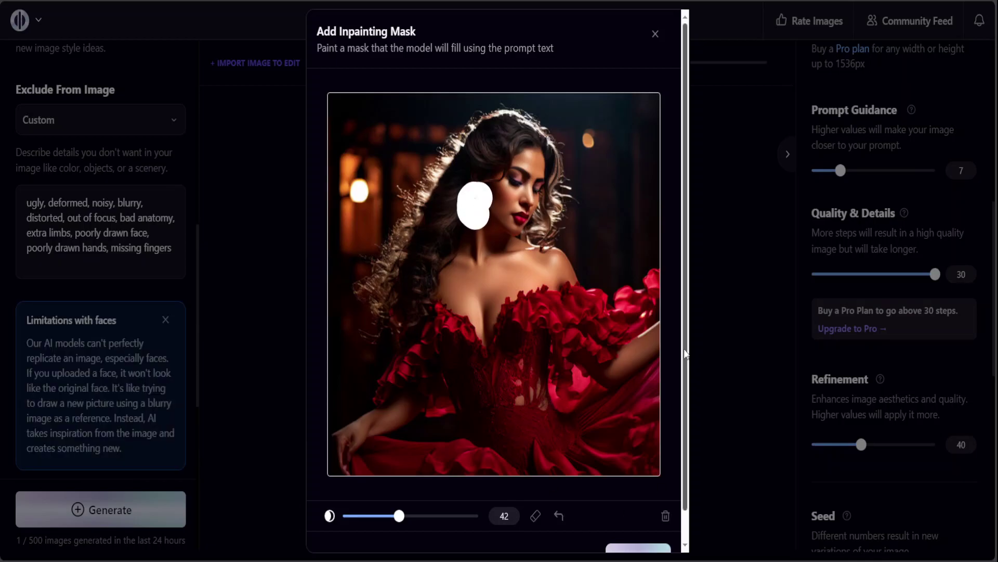
scroll(685, 353, down, 1)
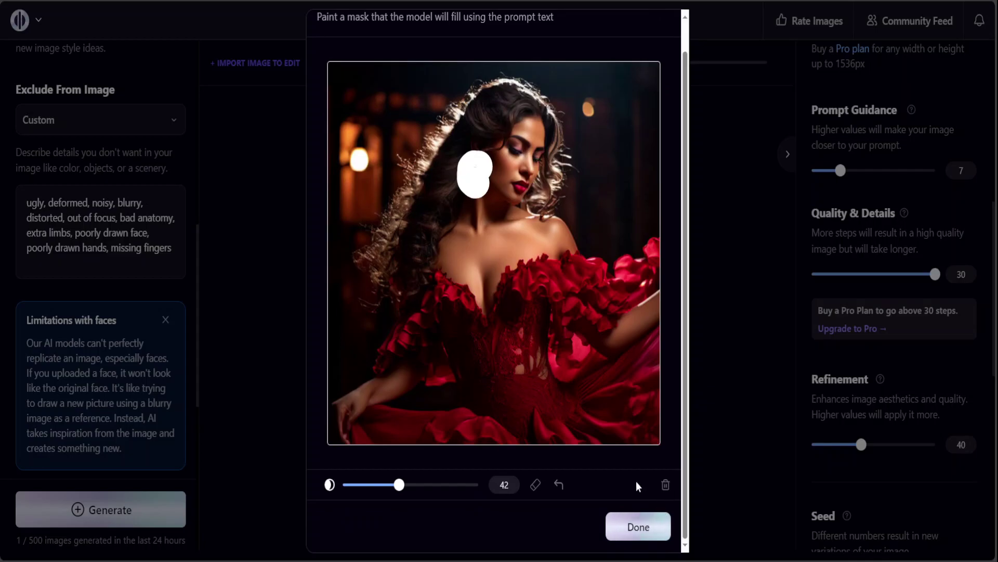
click(631, 528)
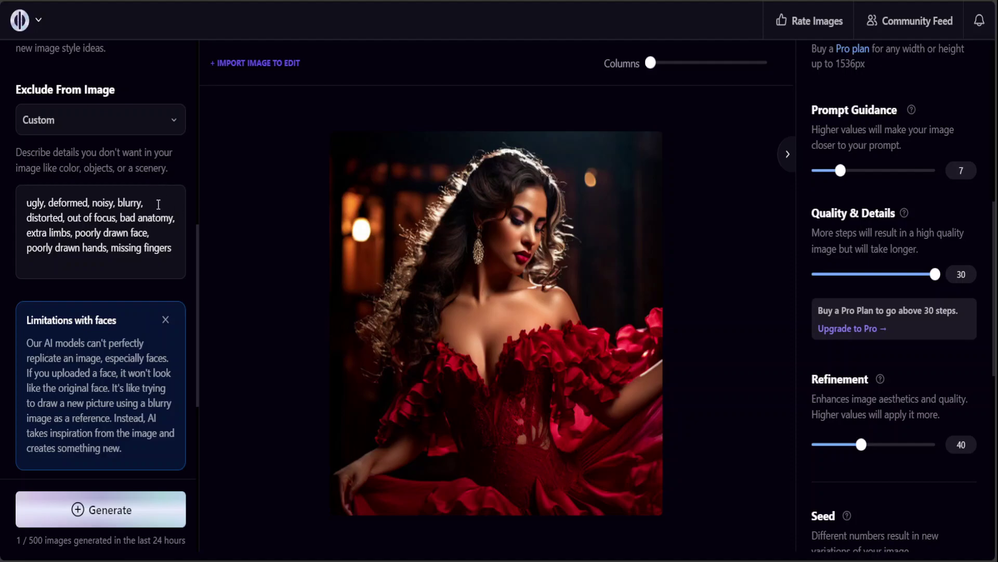
Scroll the settings panel back to the top and open the Filter style grid.
scroll(182, 229, up, 10)
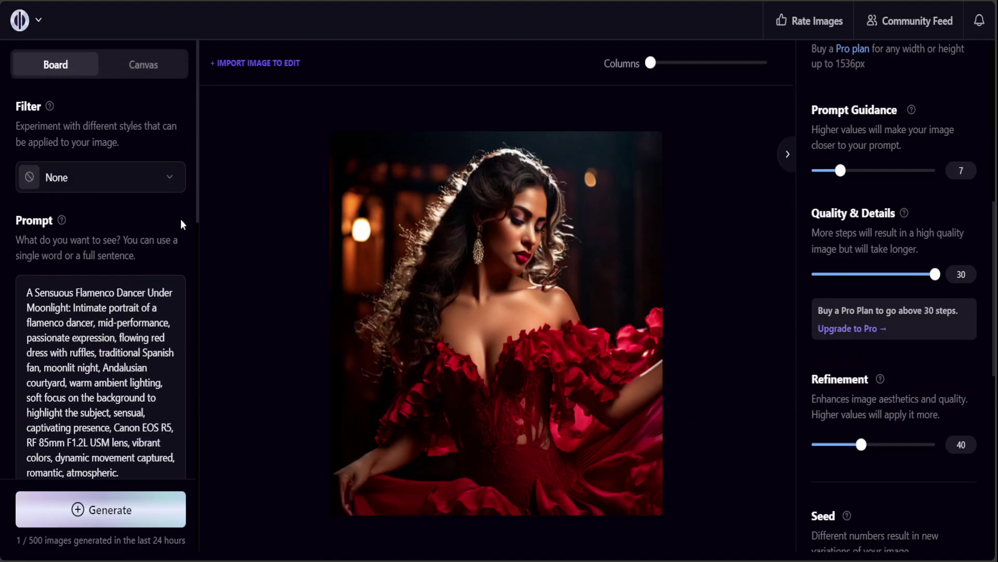
click(77, 179)
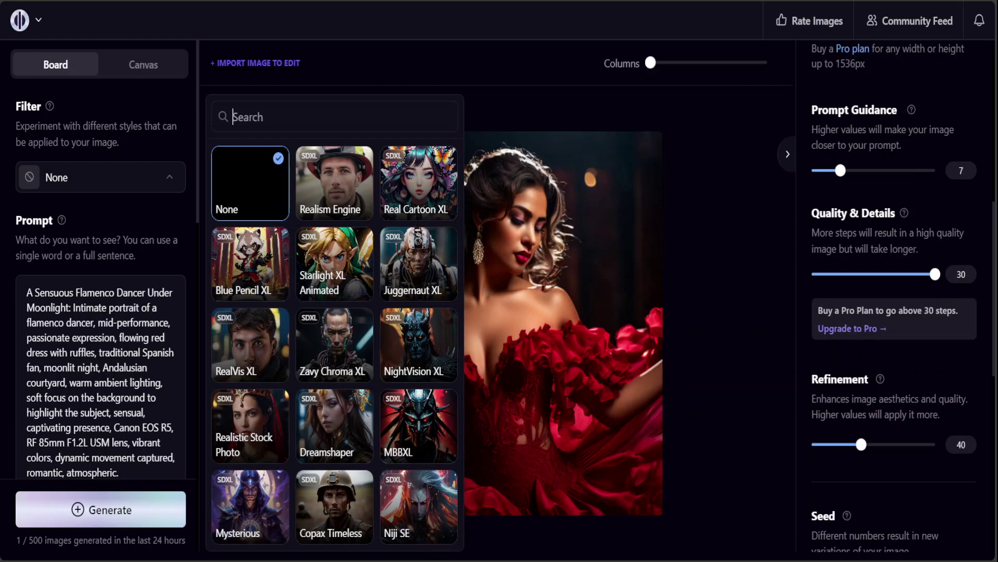
Choose the Real Cartoon XL filter and generate a new flamenco dancer image.
click(419, 188)
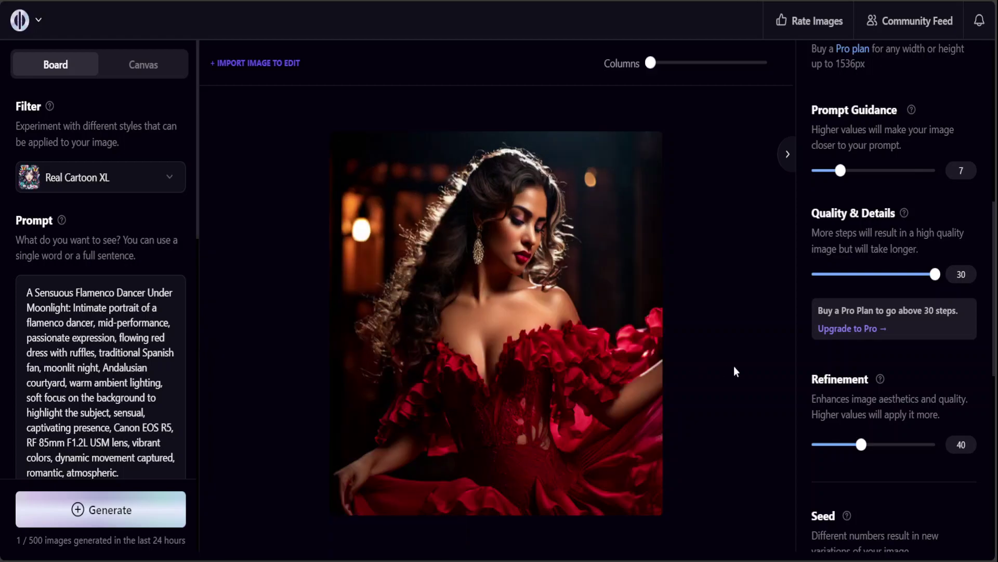
click(100, 511)
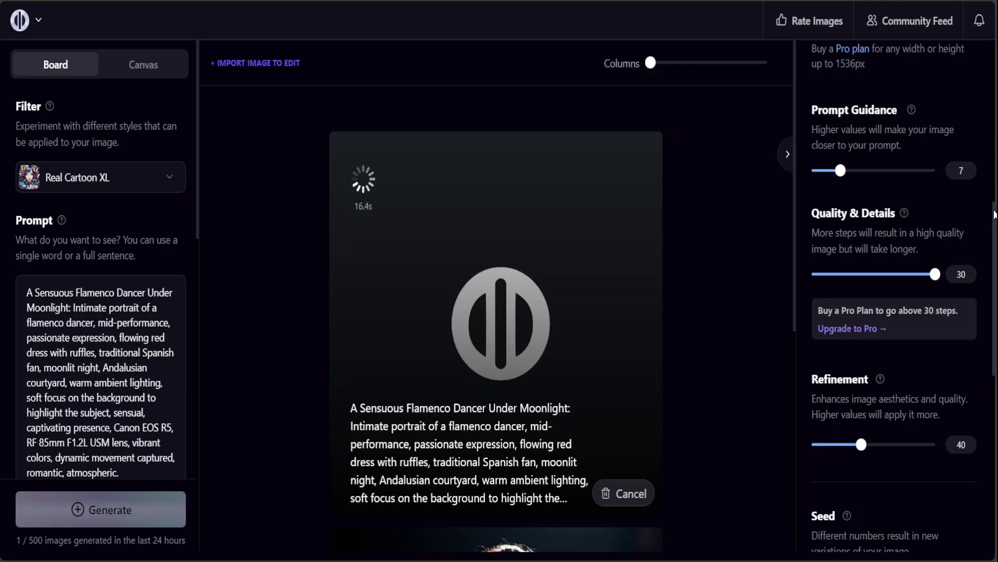
Scroll the board to compare the finished fan-holding moonlit dancer with the first image.
drag(994, 214, 995, 228)
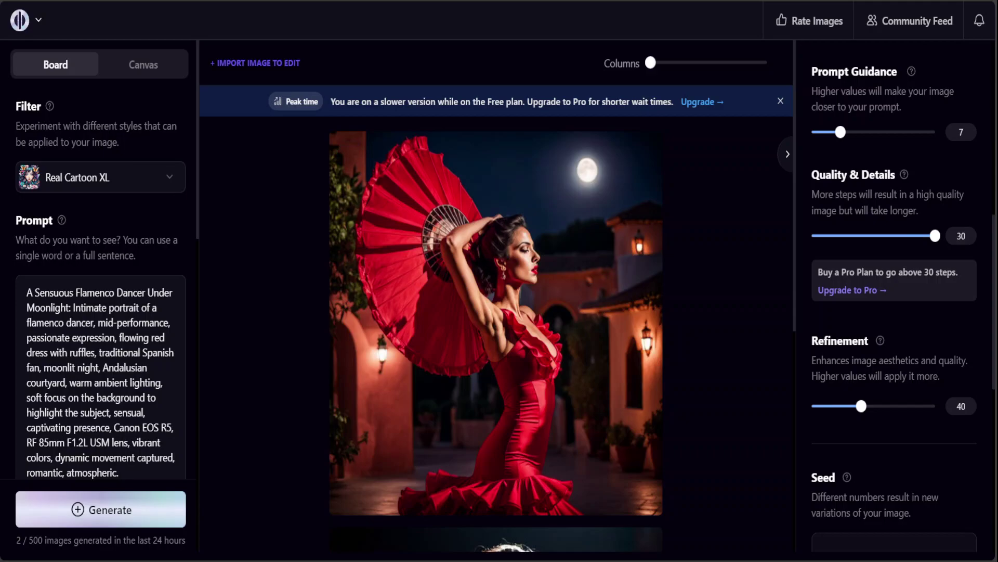
scroll(496, 322, down, 7)
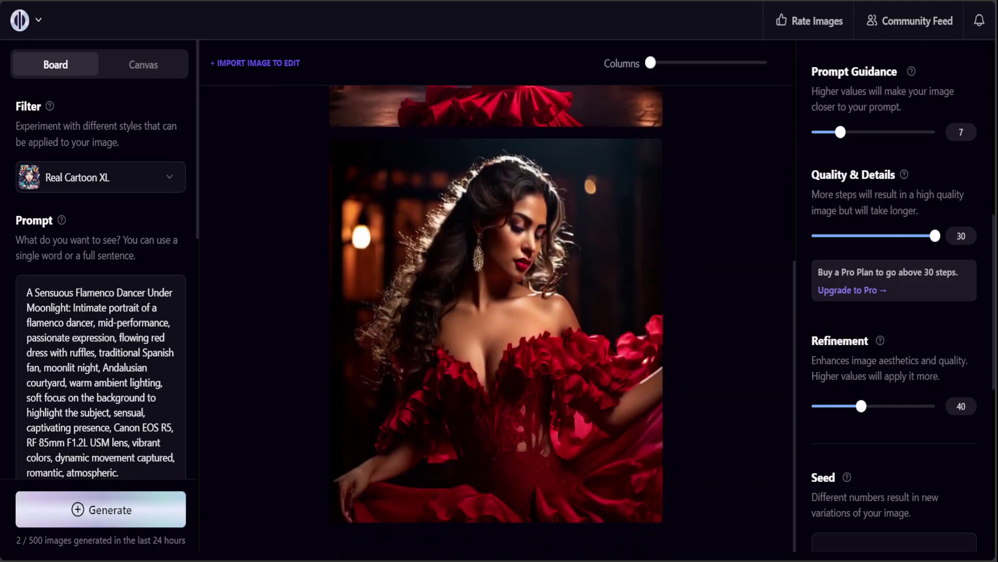
Drag the board's Columns slider from 1 to 2 to show both dancers side by side.
scroll(496, 323, up, 5)
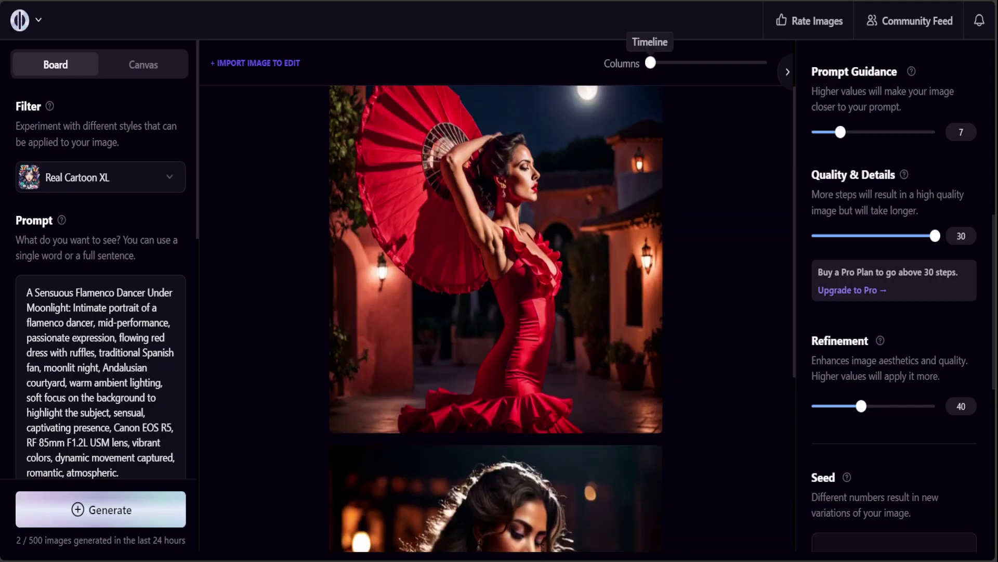
drag(651, 63, 680, 63)
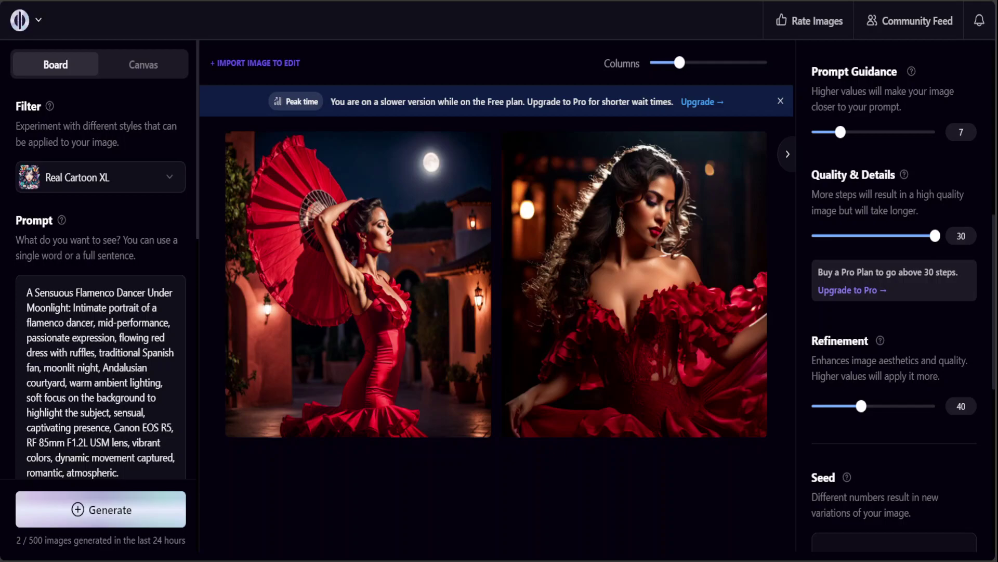
Reset the filter to None and paste the Venetian masquerade close-up of a masked figure as the prompt.
click(100, 176)
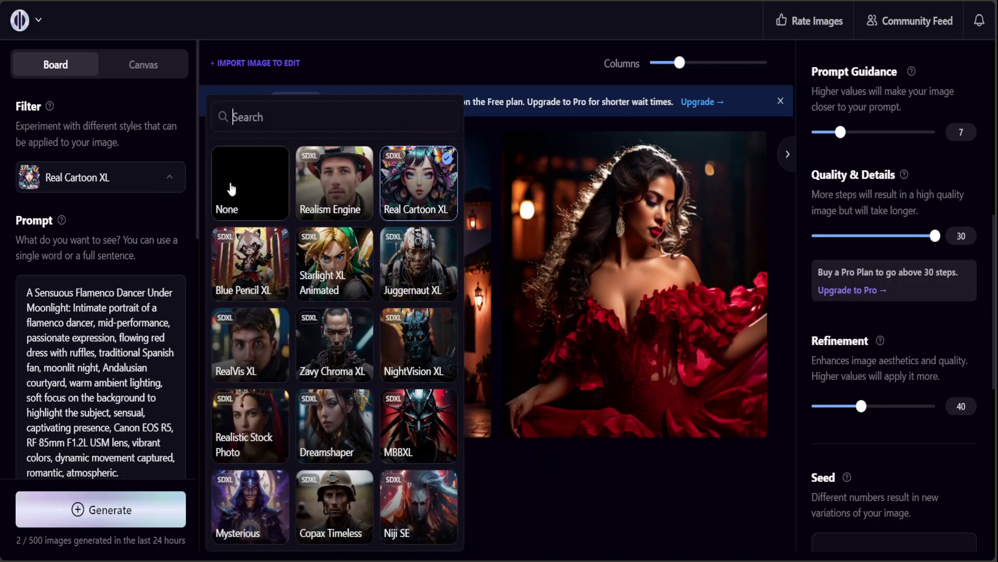
click(232, 186)
click(68, 323)
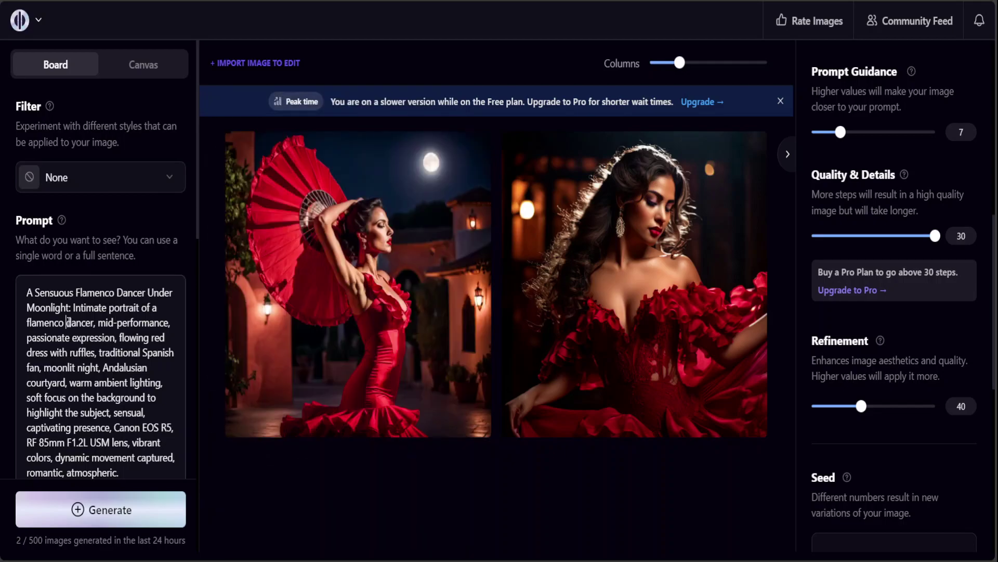
key(ctrl+a)
text(A Mysterious Venetian Masquerade: Close-up portrait of a masked figure at the Venice Carnival, baroque and renaissance fashion, rich velvet and intricate lace, deep shadows, moody lighting, Caravaggio-inspired chiaroscuro, vibrant colors against dark backgrounds, Canon EOS 5D Mark IV, Canon EF 85mm f/1.2L II USM, soft bokeh, mysterious, evocative atmosphere.)
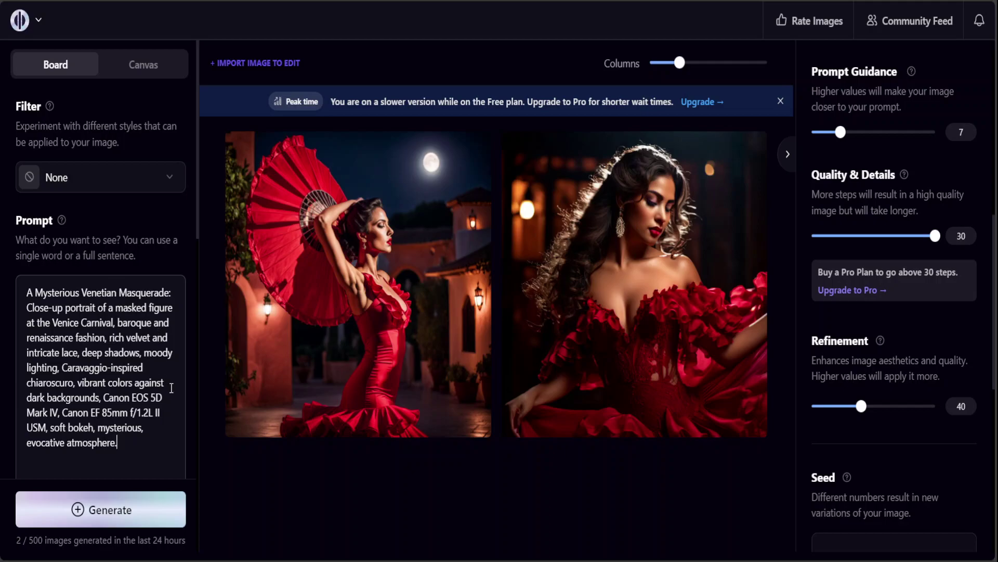
drag(197, 195, 192, 411)
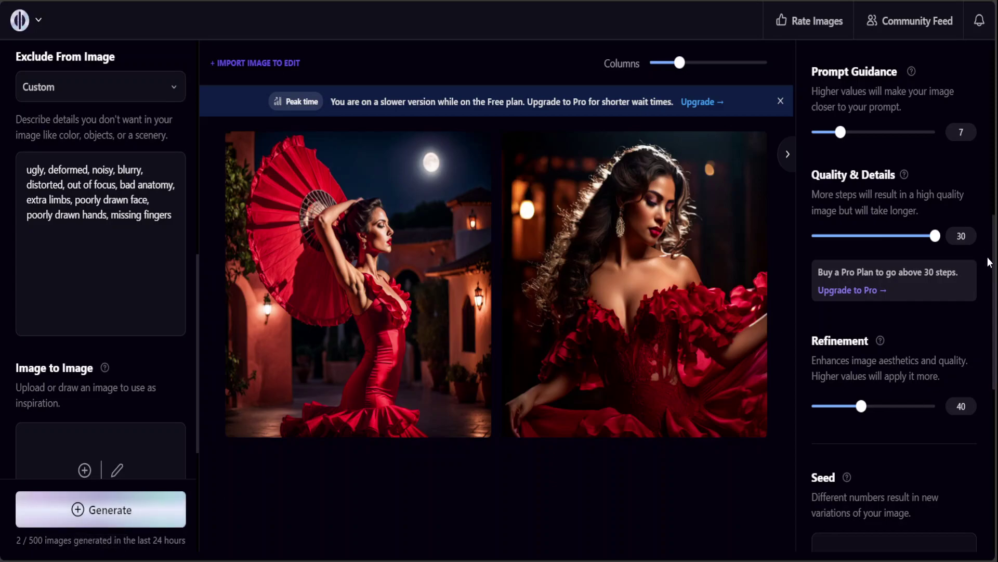
Try the PNDM (PLMS) and LMS samplers, then settle on Euler as the sampling method.
drag(994, 274, 995, 427)
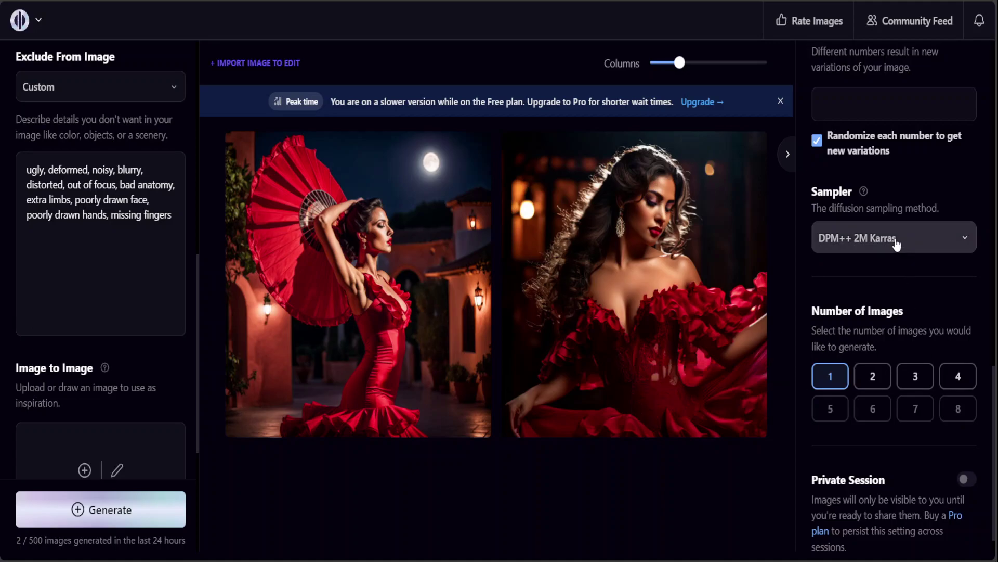
click(895, 240)
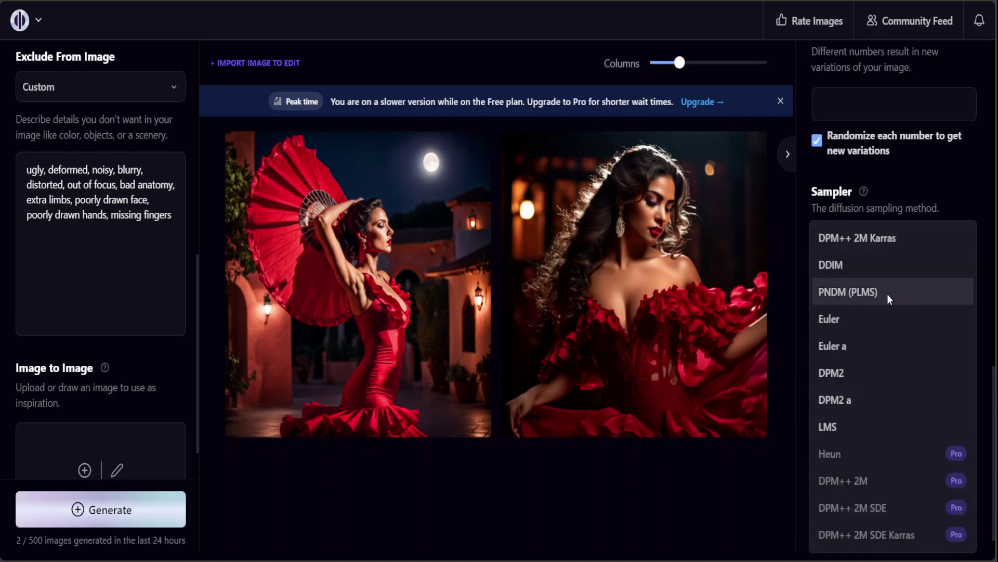
click(887, 292)
click(894, 238)
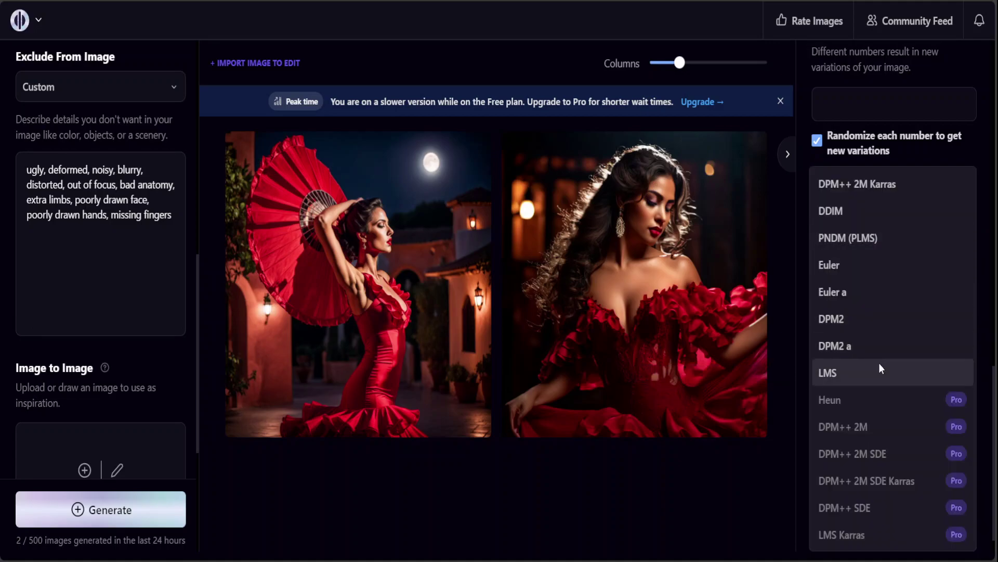
click(880, 371)
click(895, 244)
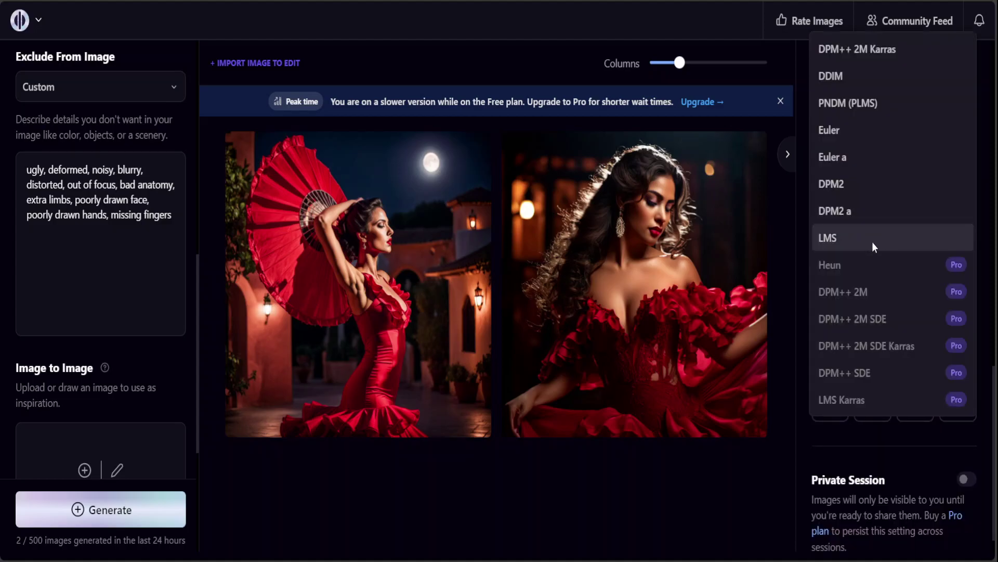
click(874, 135)
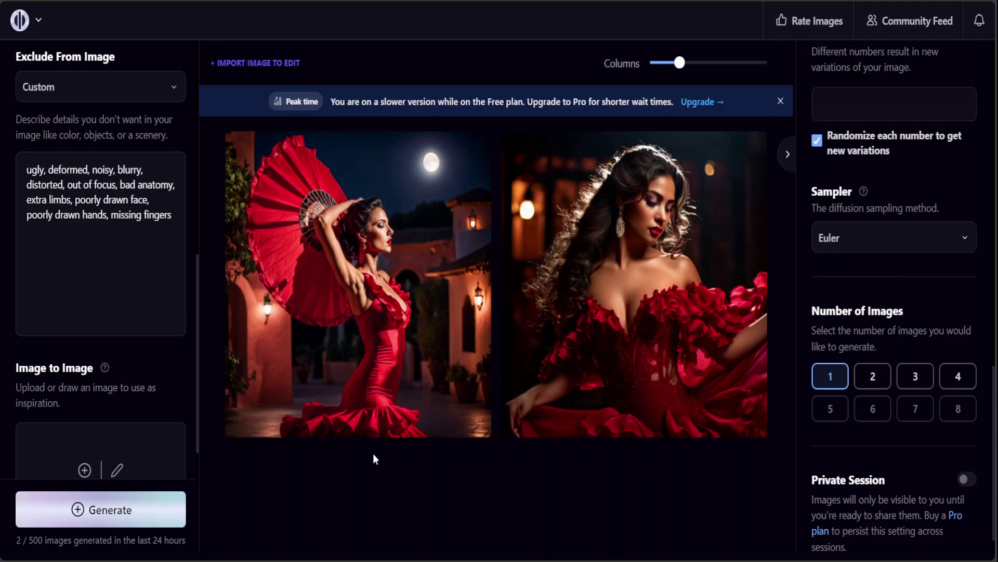
Generate the Venetian masquerade portrait of a masked figure in ornate gold and teal.
click(102, 512)
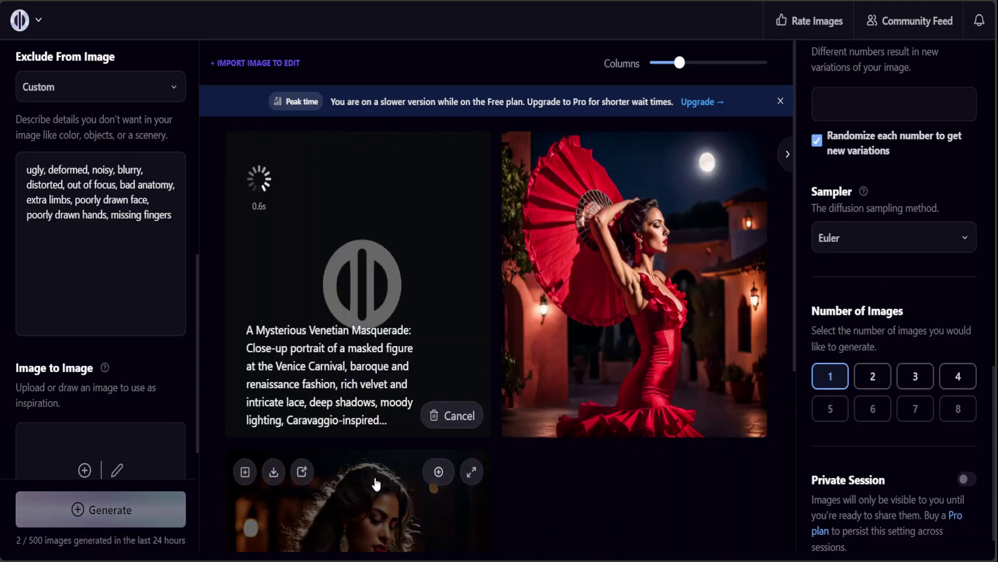
mouse_move(747, 416)
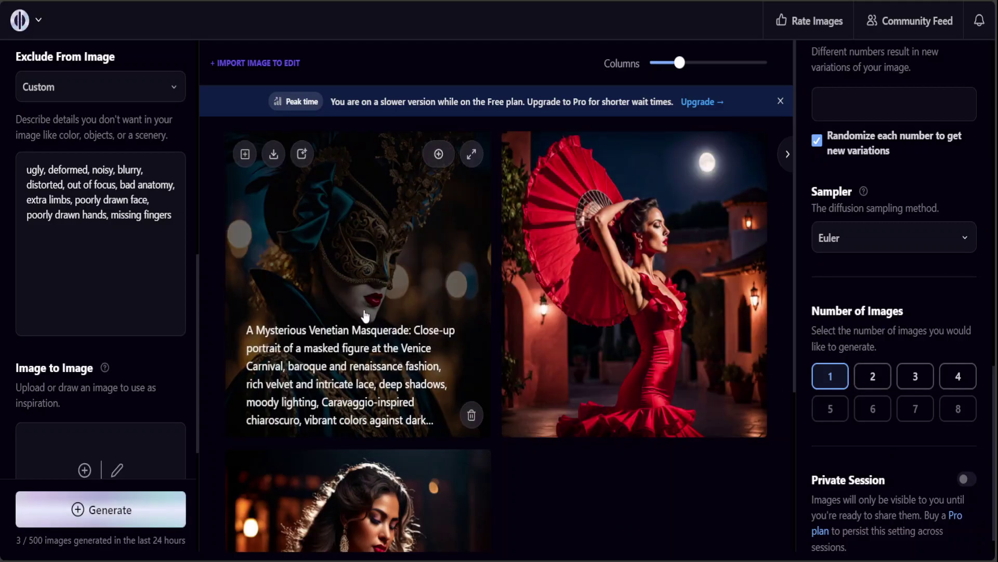
mouse_move(433, 367)
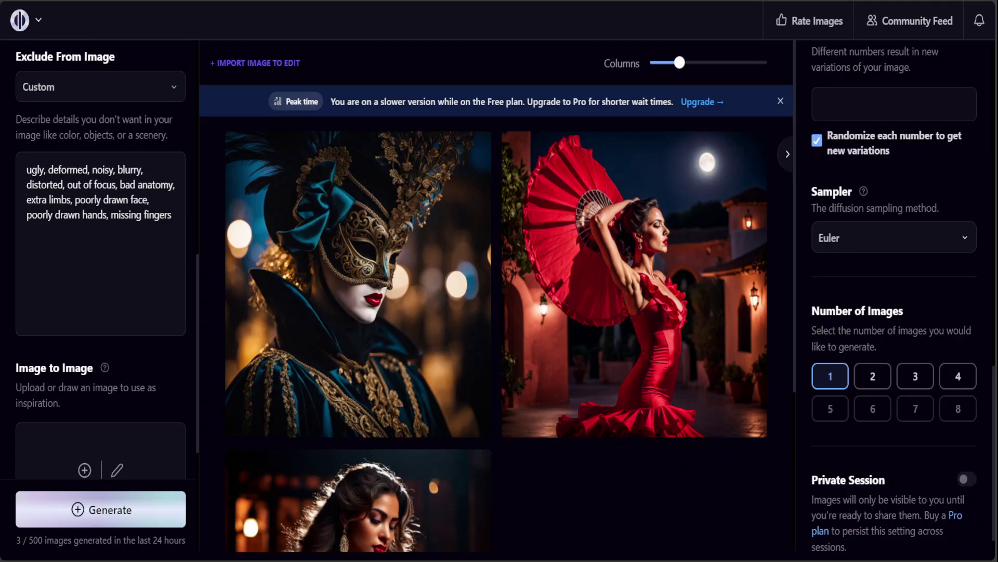
Swap the prompt for the Serene Zen Garden at Dawn description and generate it with Ctrl+Enter.
scroll(98, 260, up, 5)
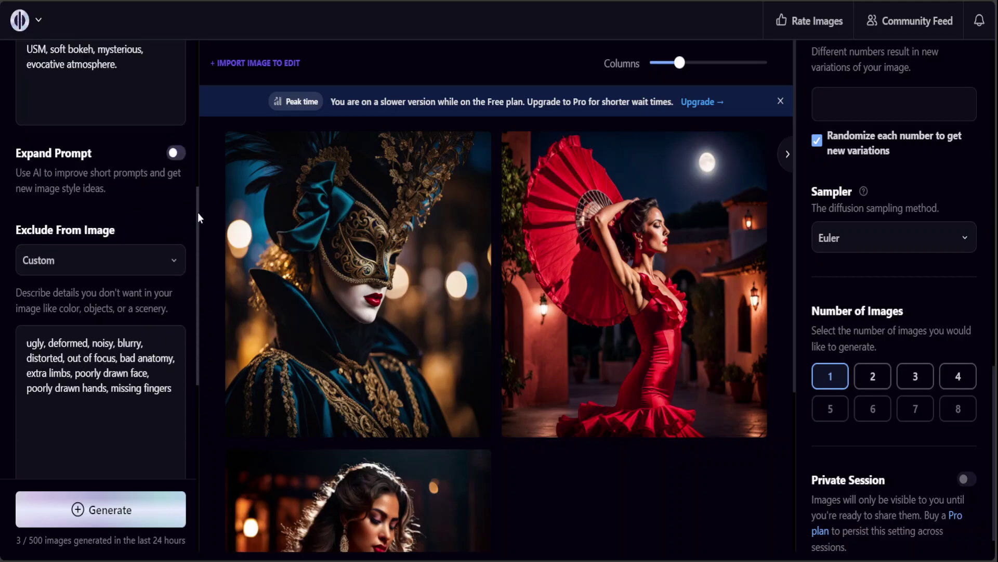
drag(118, 220, 54, 100)
key(ctrl+a)
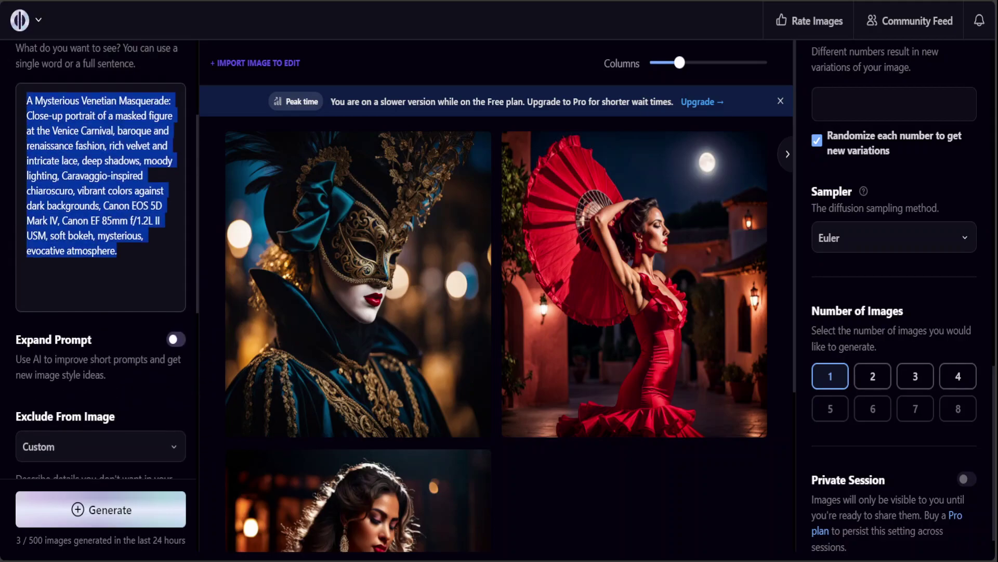
text(A Serene Zen Garden at Dawn: Peaceful morning view of a Japanese Zen garden, minimalist aesthetic, raked sand patterns, moss-covered stones, tranquil pond, misty ambiance, soft diffused sunlight, Kyoto-inspired tranquility, Sony A7R IV, Sony FE 24mm f/1.4 GM, high dynamic range, subtle color palette, reflective, meditative quality.)
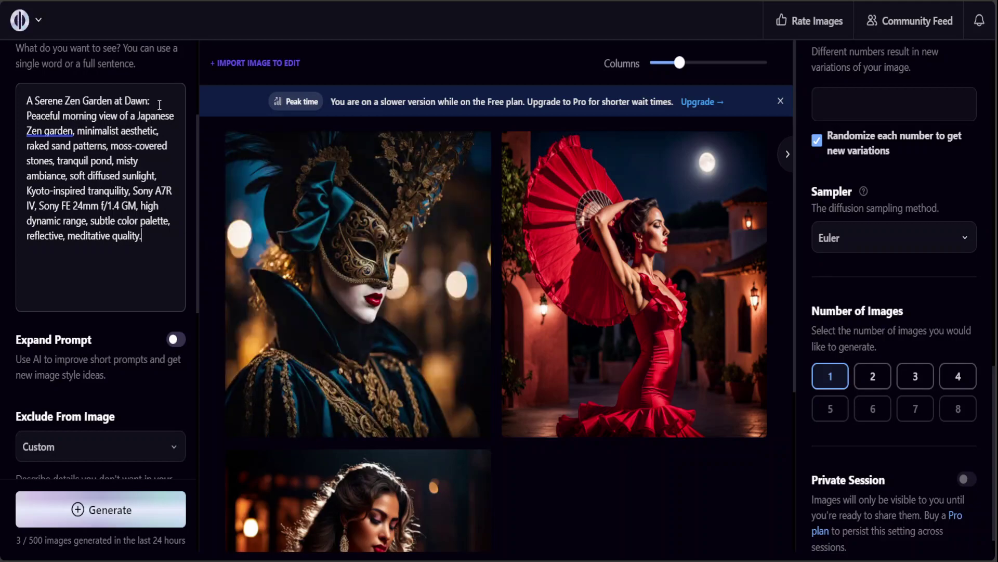
key(ctrl+Return)
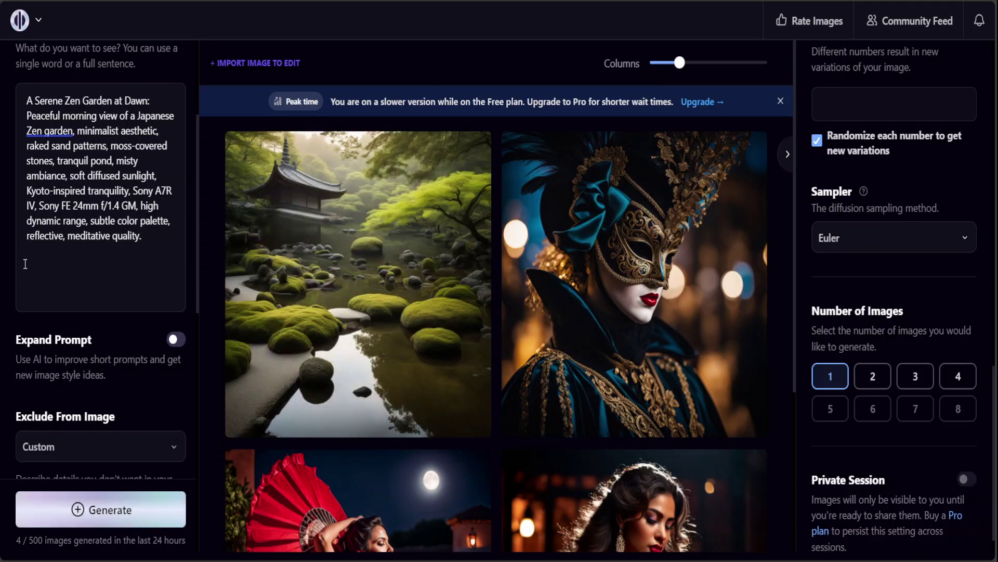
mouse_move(347, 260)
Replace the Zen garden prompt with the Vintage Parisian Café Scene and generate the sepia café image.
key(shift+Up)
key(shift+Up)
key(shift+Up)
key(shift+Up)
key(shift+Up)
key(shift+Up)
key(shift+Up)
key(shift+Up)
key(shift+Up)
text(A Vintage Parisian Café Scene: Street view of a quaint café in Montmartre, Paris, early 20th century vibe, sepia-toned, old-world charm, bustling terrace, patrons in period attire, cobblestone streets, Leica M10 Monochrom, Leitz Summilux 50mm f/1.4, grainy film texture, soft vignette, timeless, nostalgic atmosphere.)
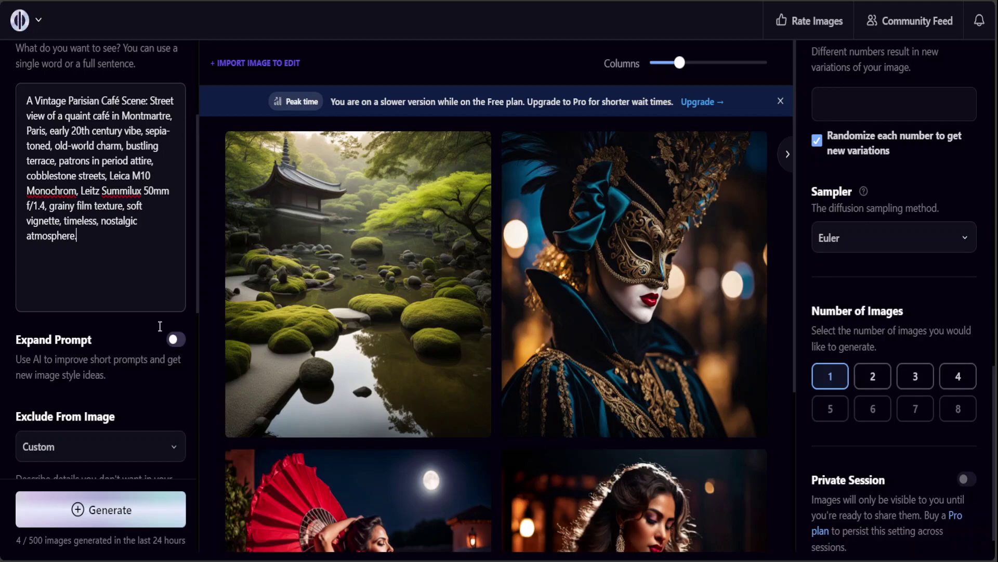
click(108, 509)
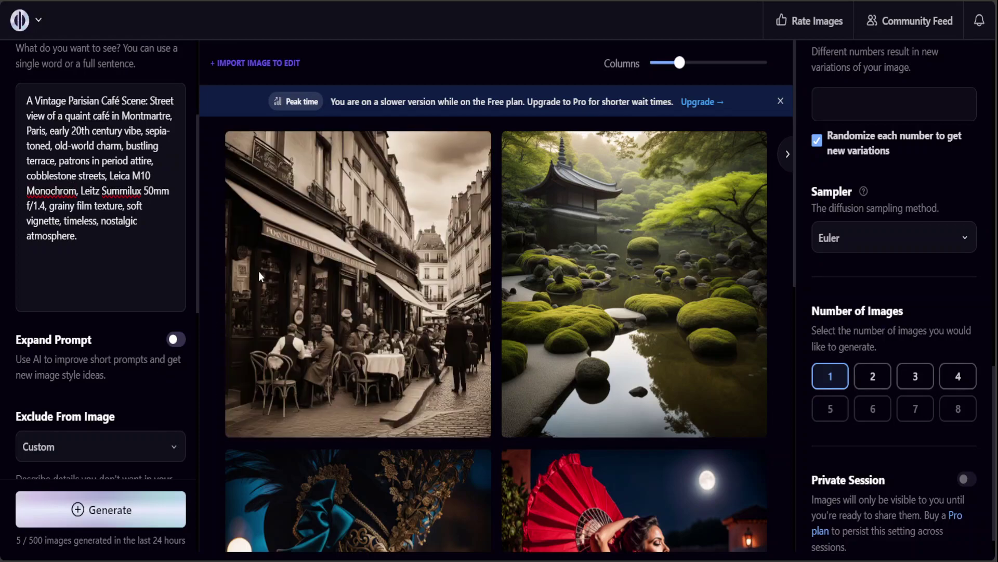
Apply the Dreamshaper style filter and generate another Parisian café image.
drag(196, 294, 141, 172)
click(114, 182)
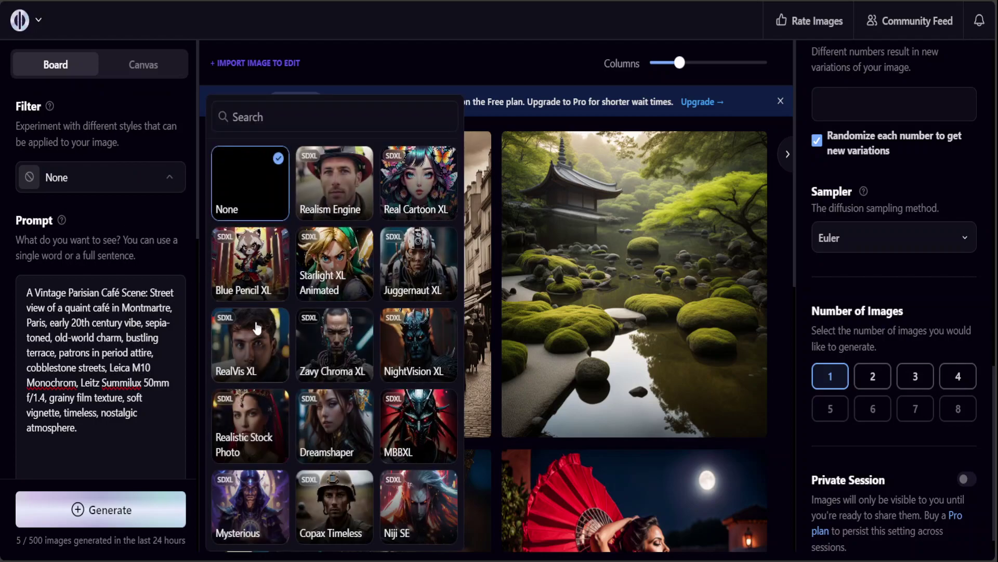
click(339, 431)
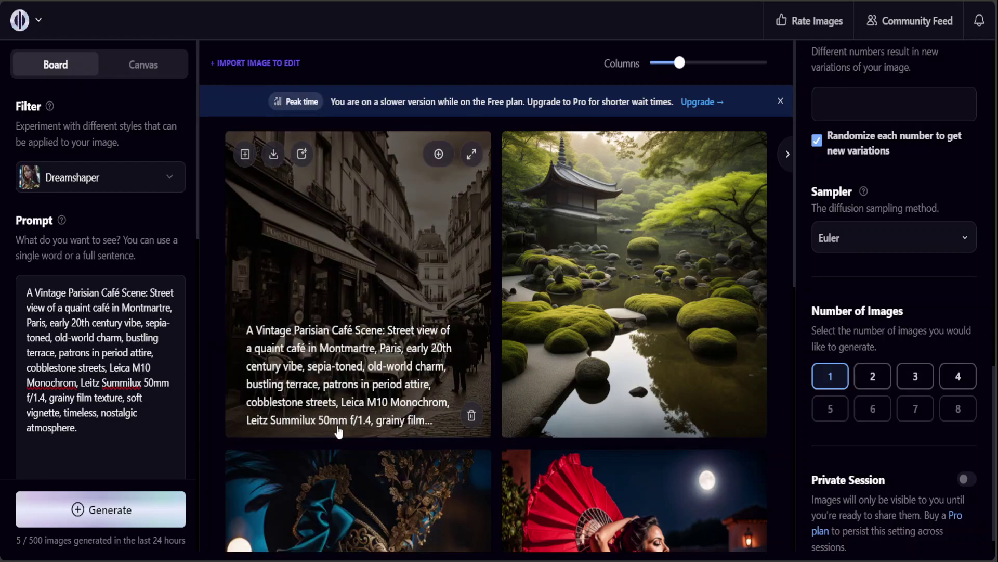
click(111, 514)
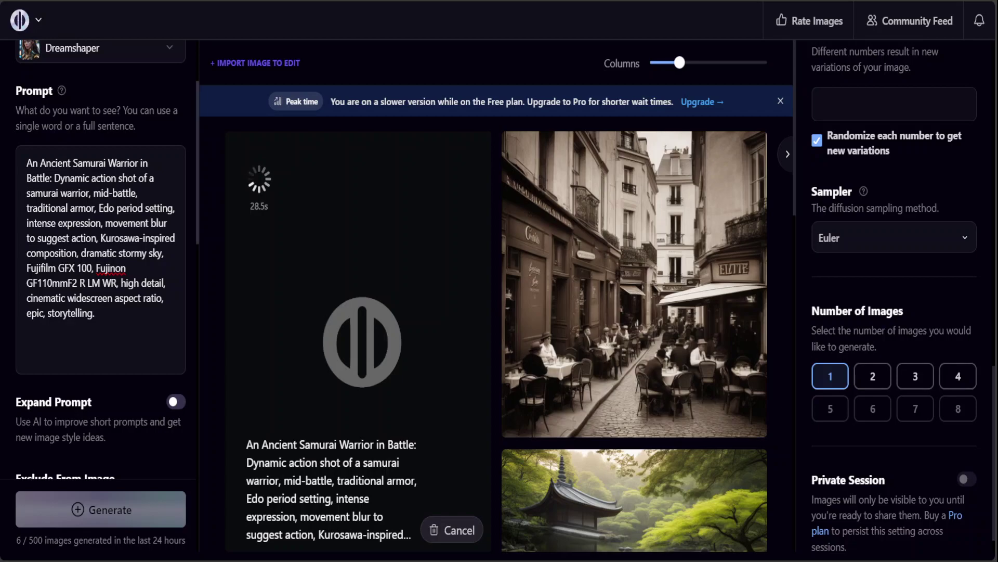
Scroll through the Image to Image settings in the left panel while the samurai generation fails.
drag(196, 179, 198, 419)
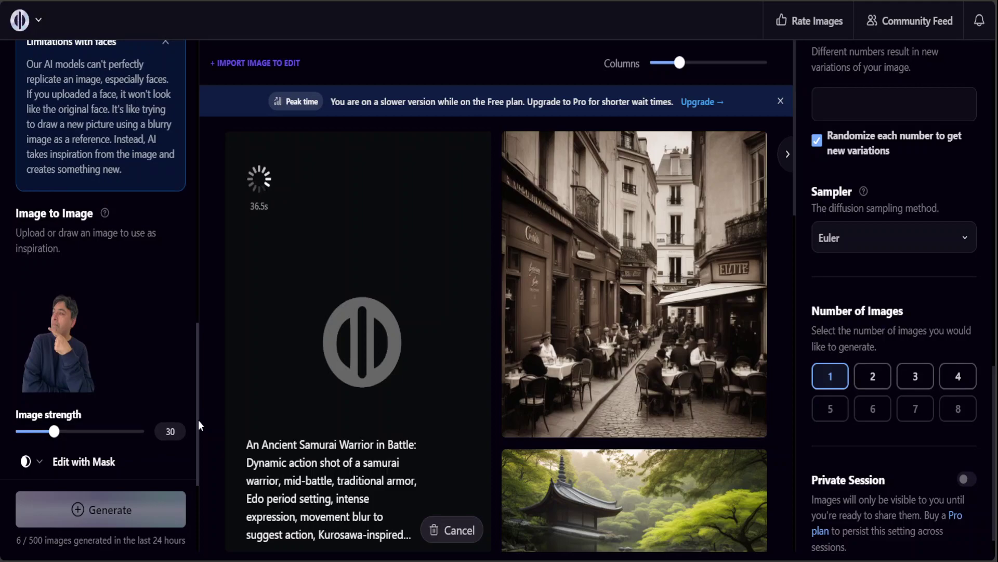
drag(198, 419, 195, 364)
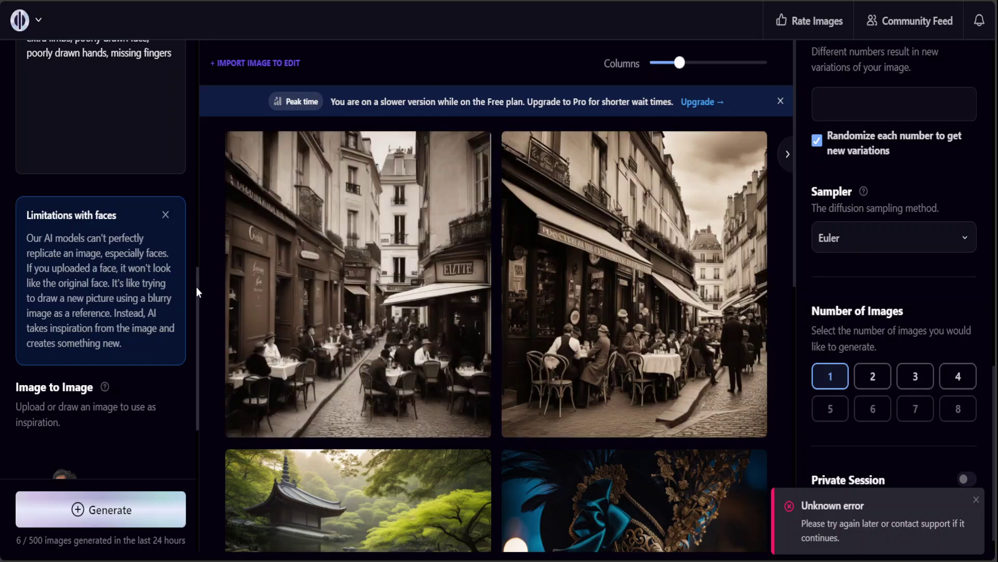
drag(196, 288, 191, 55)
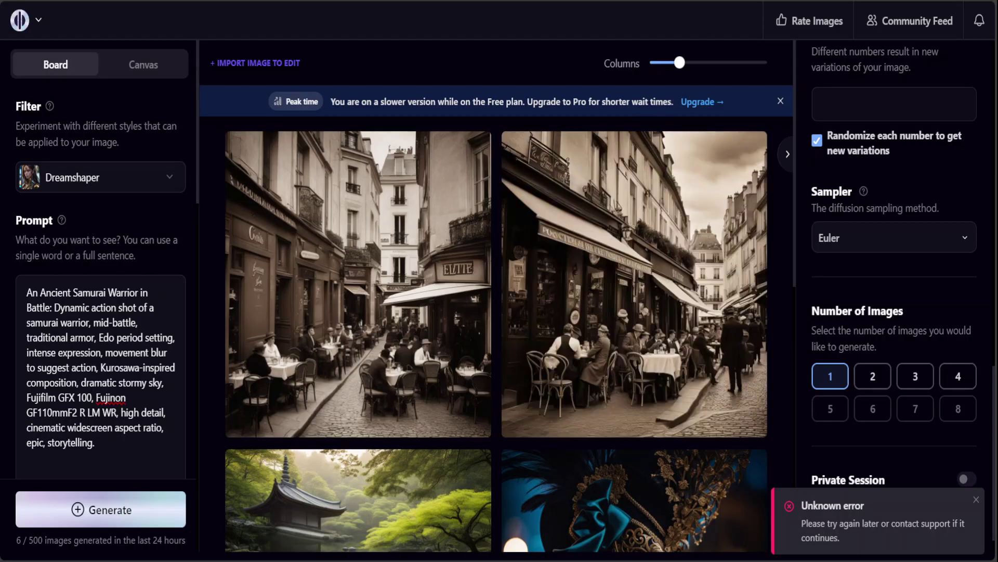